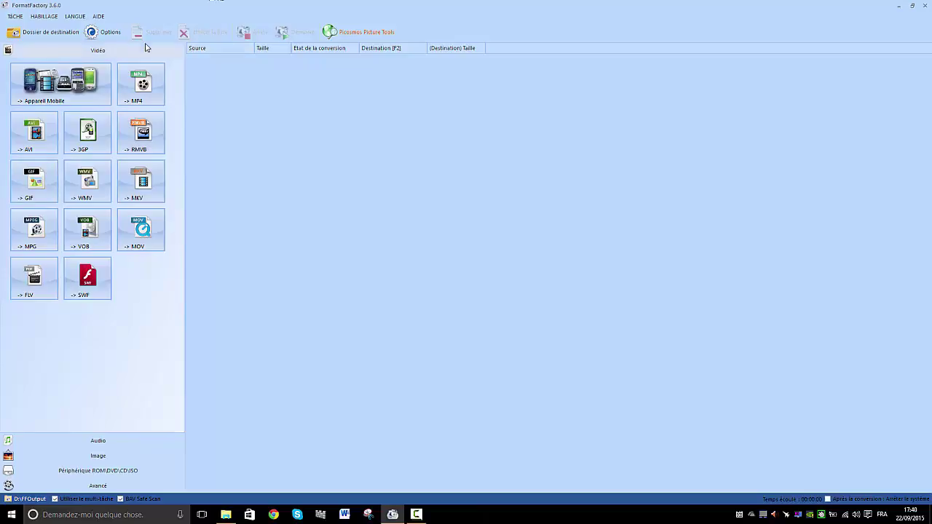
Step: Look through the audio, image, disc and advanced conversion categories, and return to the video formats
{"action": "left_click", "coordinate": [107, 443]}
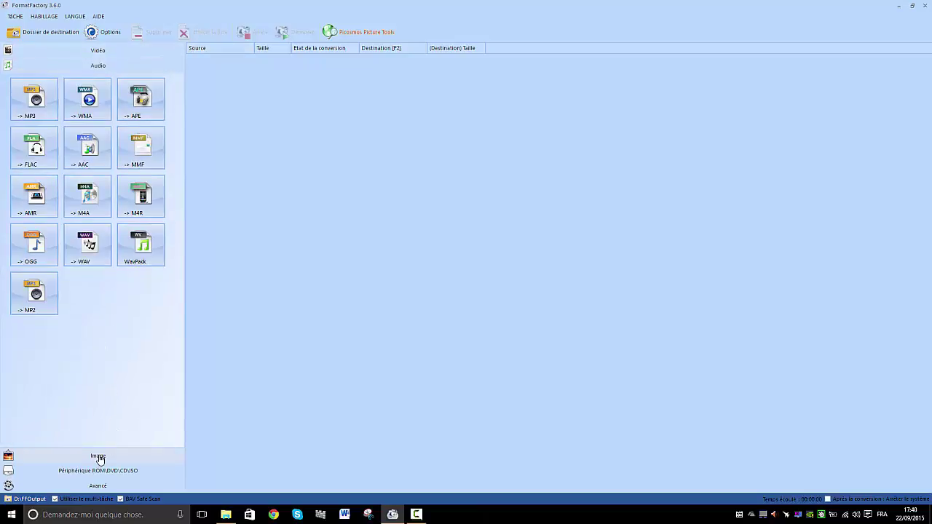
{"action": "left_click", "coordinate": [98, 459]}
{"action": "left_click", "coordinate": [96, 475]}
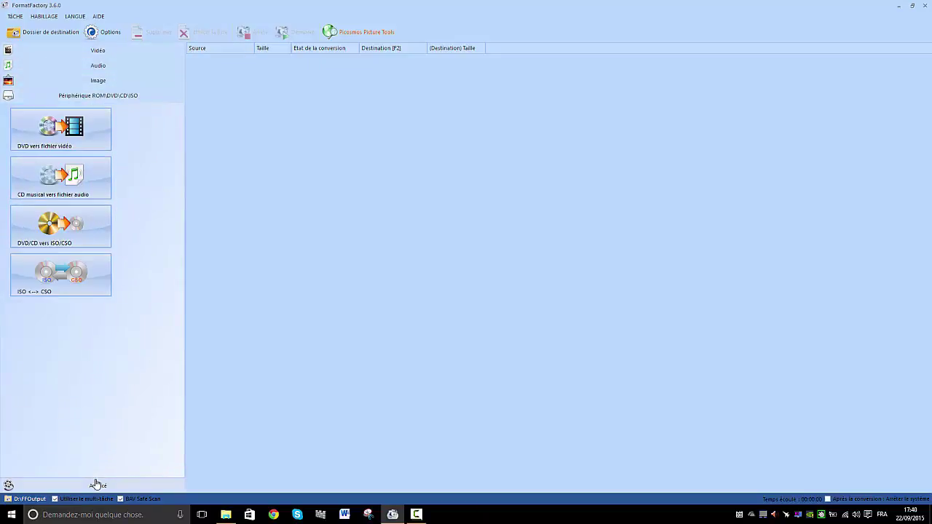
{"action": "left_click", "coordinate": [100, 485]}
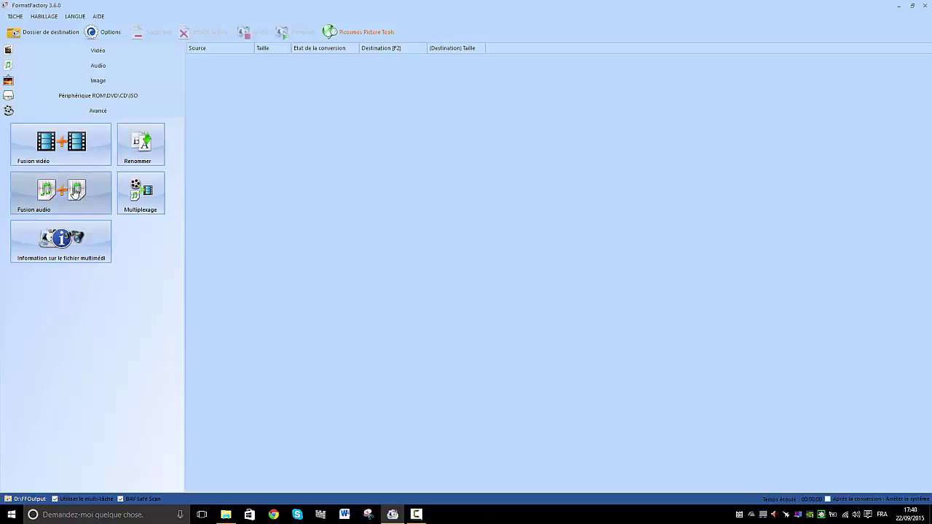
{"action": "left_click", "coordinate": [119, 51]}
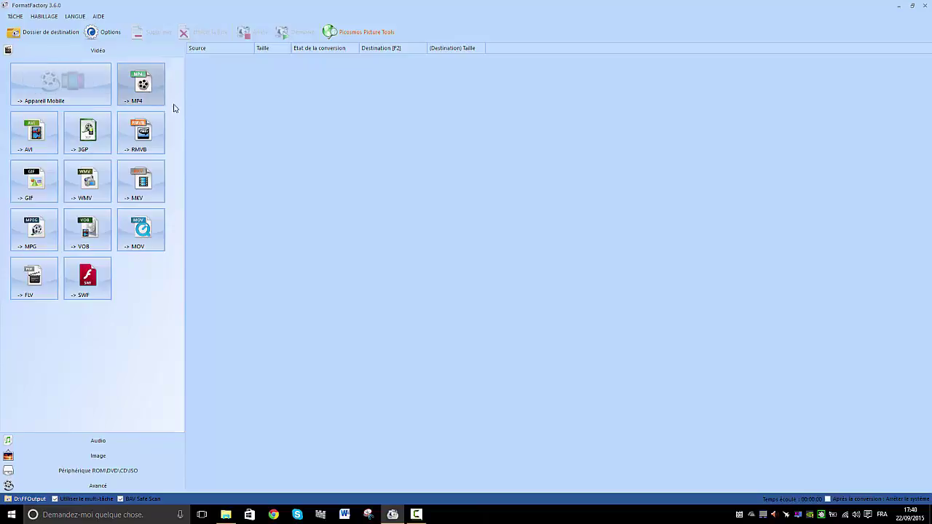
Step: Switch to File Explorer, play the cheat engine MP4 video from Documents as a preview, pause it and close the player
{"action": "left_click", "coordinate": [226, 515]}
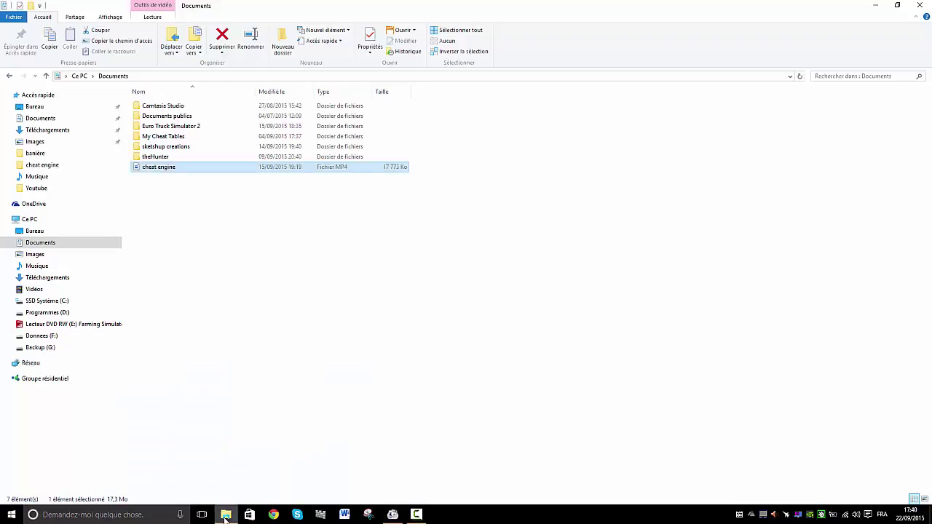
{"action": "double_click", "coordinate": [161, 167]}
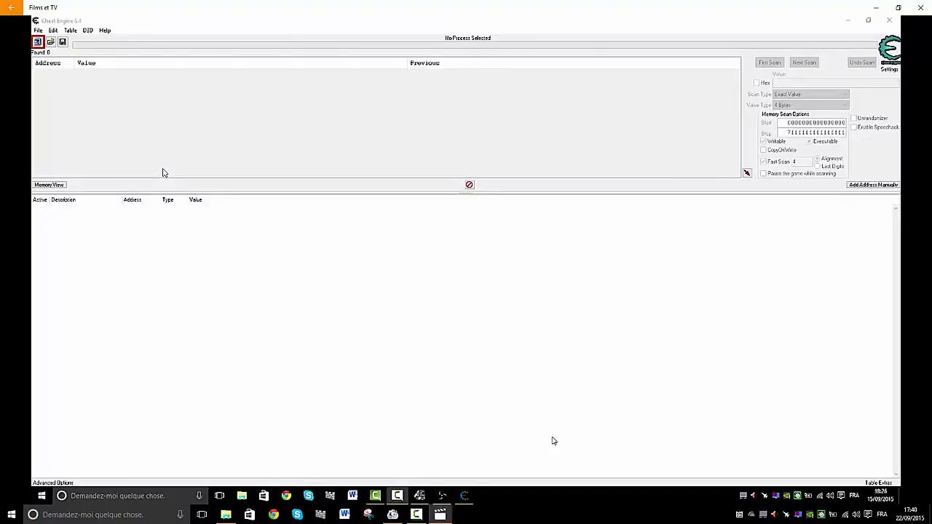
{"action": "left_click", "coordinate": [452, 482]}
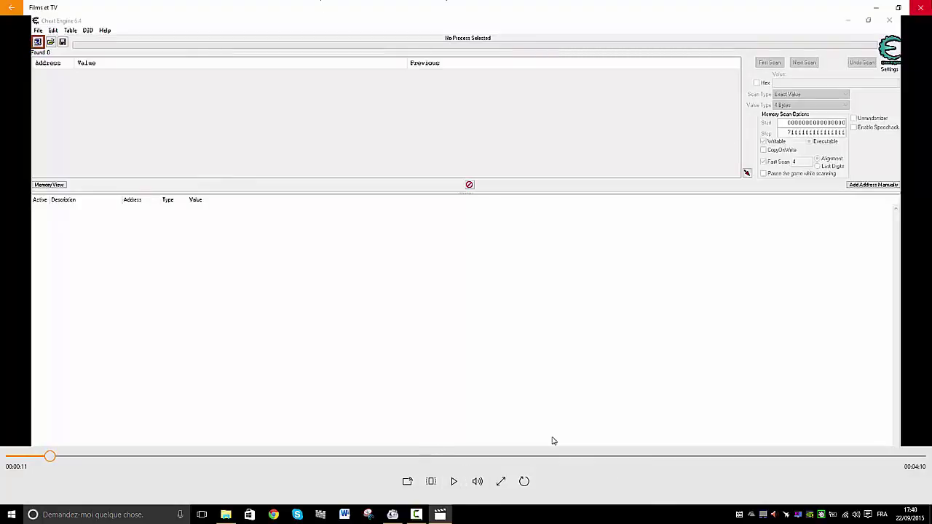
{"action": "left_click", "coordinate": [922, 6]}
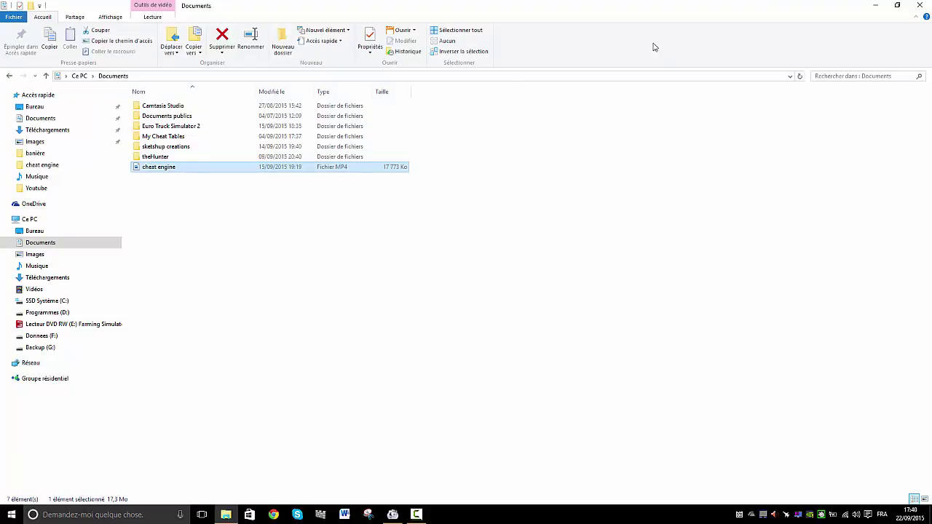
Step: Switch to FormatFactory and set up an audio conversion to MP3 with cheat engine.mp4 from Documents as the source file
{"action": "left_click", "coordinate": [393, 514]}
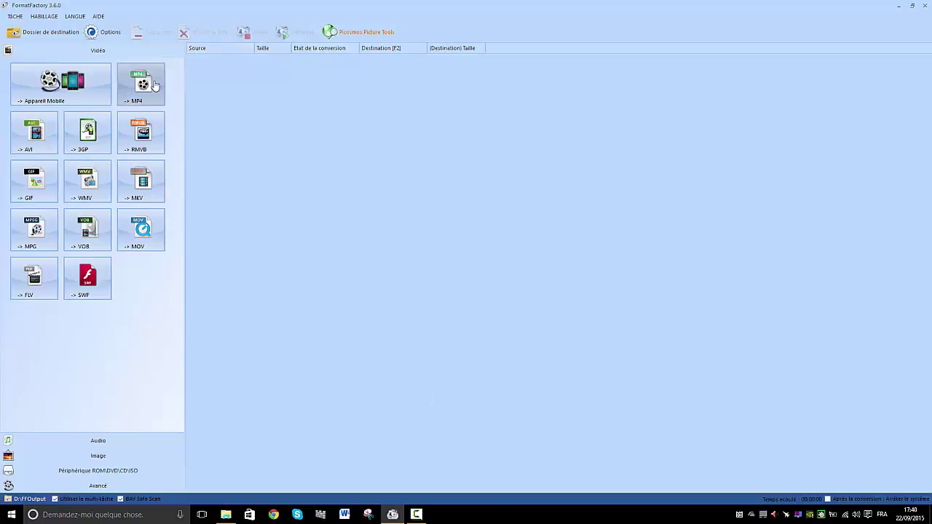
{"action": "left_click", "coordinate": [73, 441]}
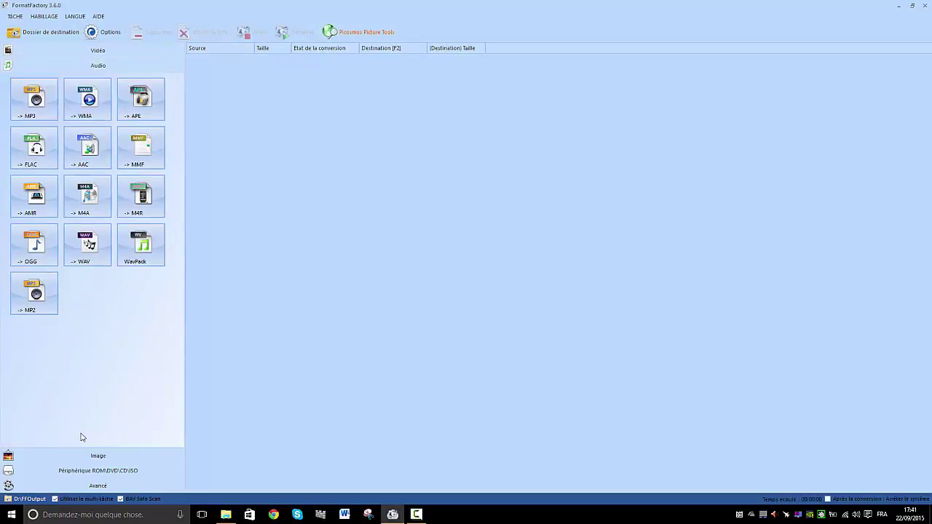
{"action": "left_click", "coordinate": [37, 102]}
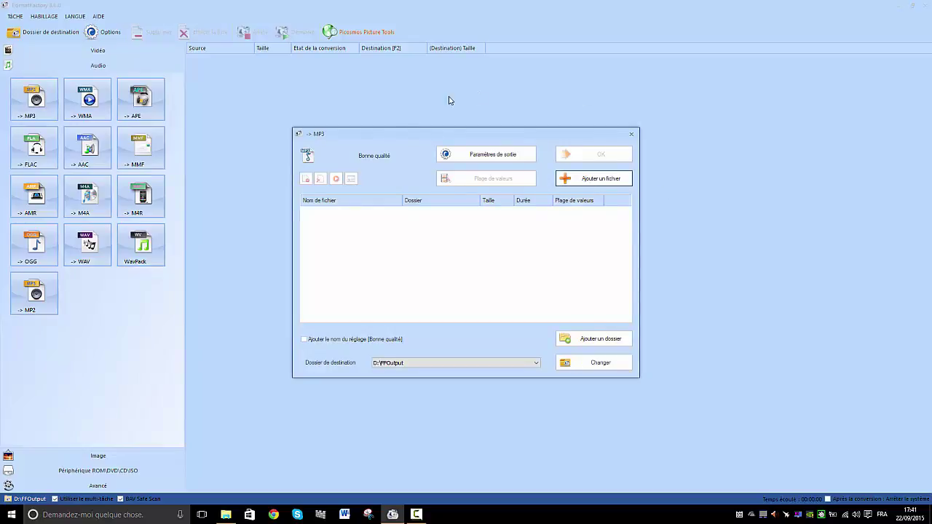
{"action": "left_click_drag", "start_coordinate": [413, 133], "coordinate": [446, 116]}
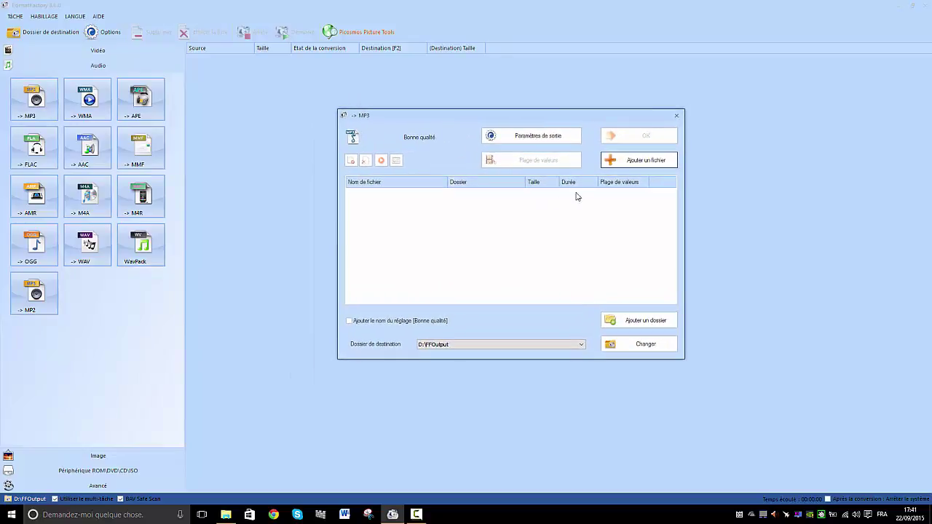
{"action": "left_click", "coordinate": [626, 162]}
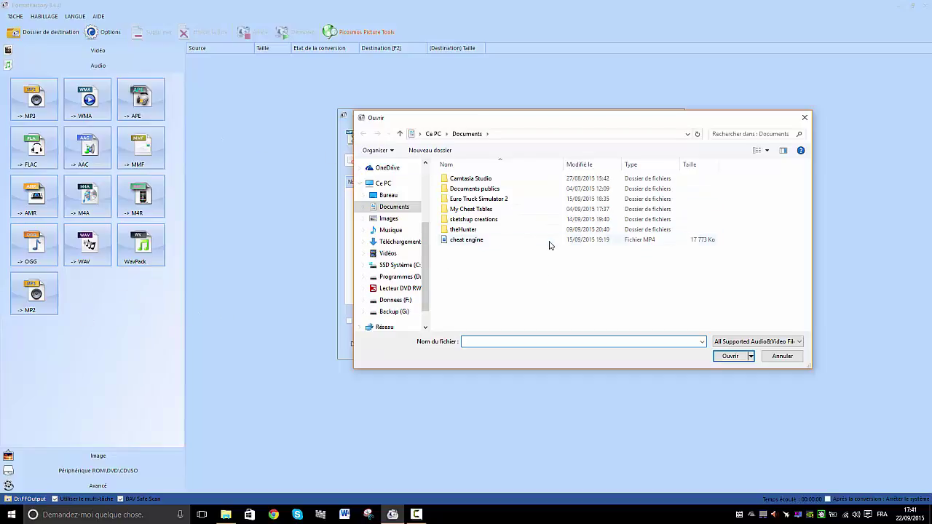
{"action": "double_click", "coordinate": [466, 241]}
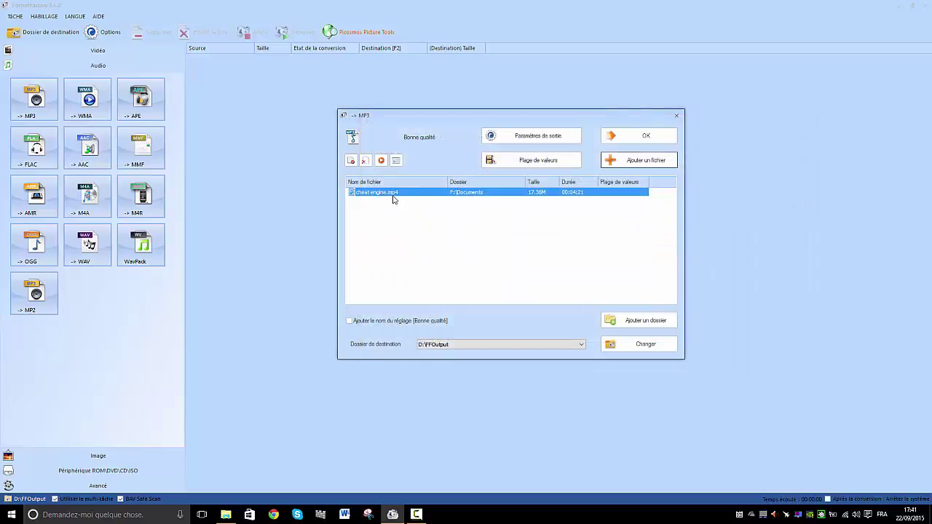
{"action": "left_click", "coordinate": [510, 218]}
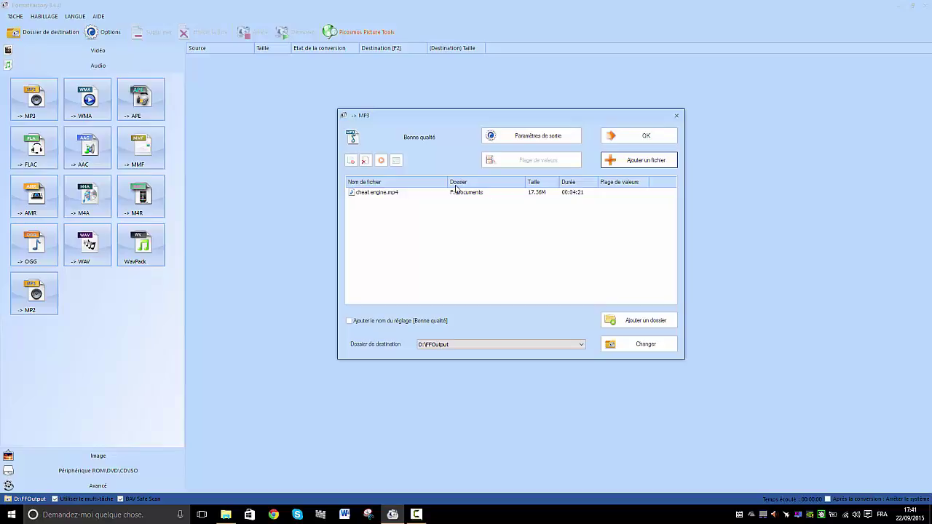
Step: Add the MP3 task to the conversion list, run the conversion and dismiss the completion notification
{"action": "left_click", "coordinate": [652, 136]}
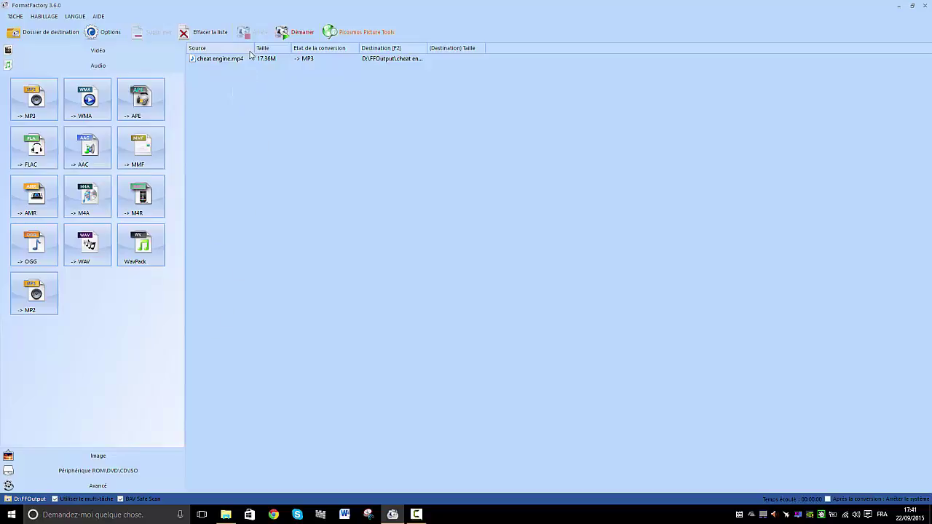
{"action": "left_click", "coordinate": [301, 33]}
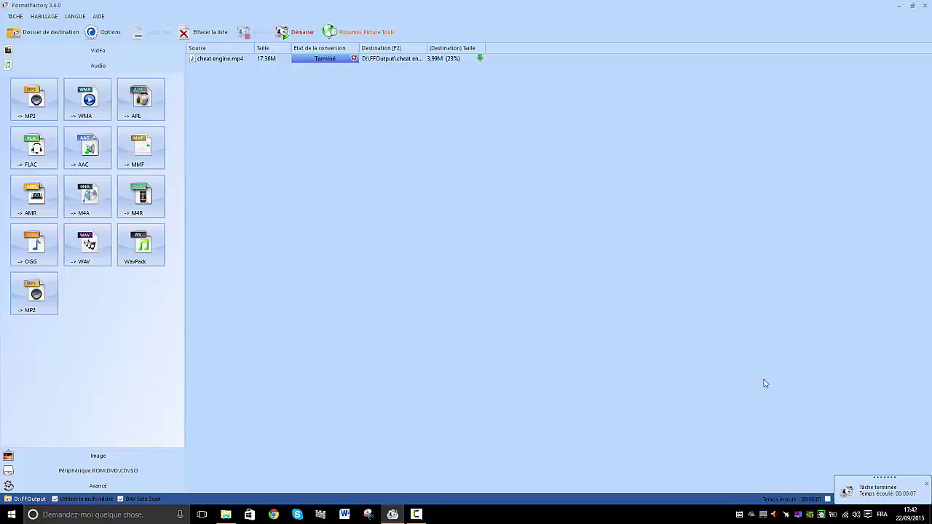
{"action": "left_click", "coordinate": [927, 483]}
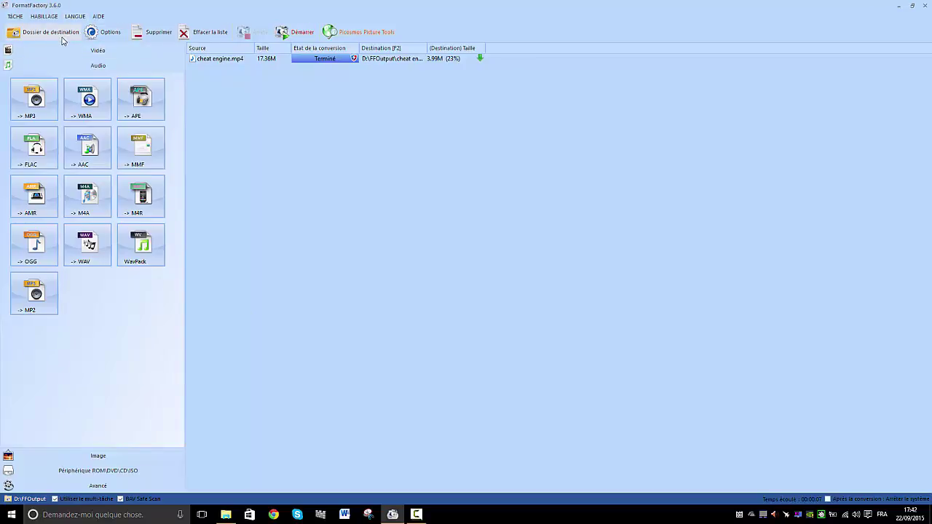
Step: Open the conversion's destination folder and check where FFOutput sits on the Programmes (D:) drive
{"action": "left_click", "coordinate": [63, 36]}
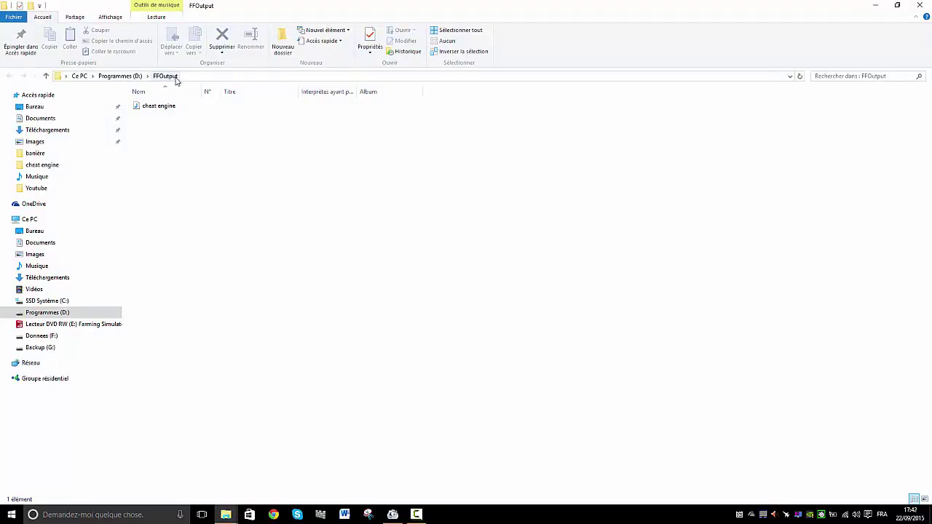
{"action": "left_click", "coordinate": [121, 77]}
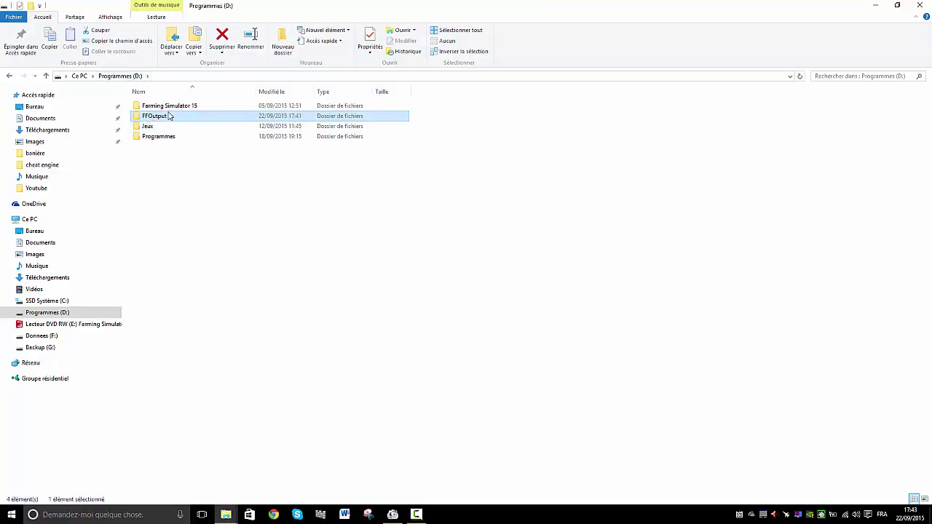
{"action": "double_click", "coordinate": [169, 116]}
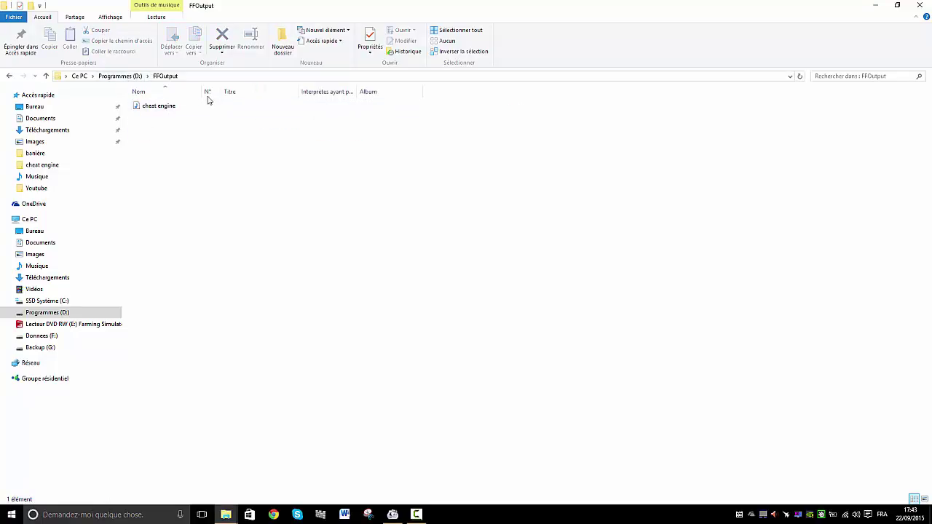
Step: Play the converted cheat engine audio file in a maximized player, lower the volume, raise it to maximum, and close the player
{"action": "double_click", "coordinate": [164, 107]}
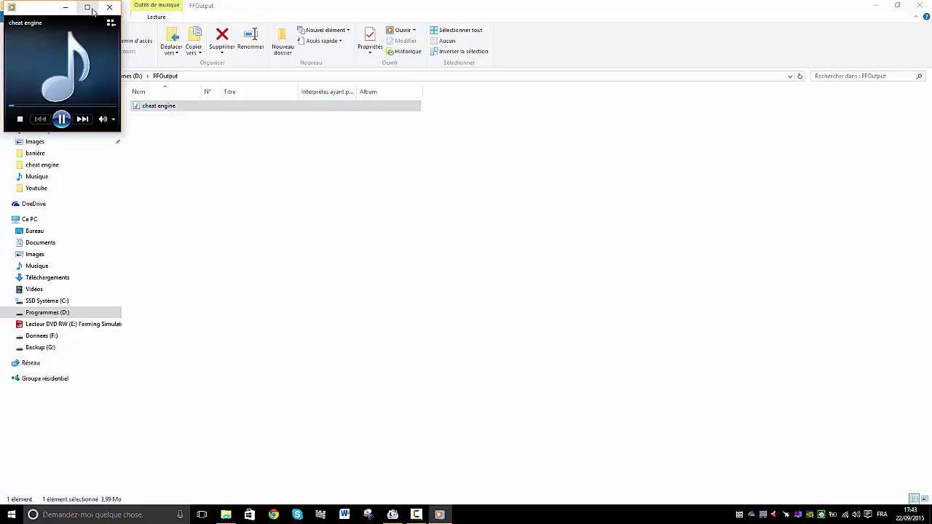
{"action": "mouse_move", "coordinate": [104, 123]}
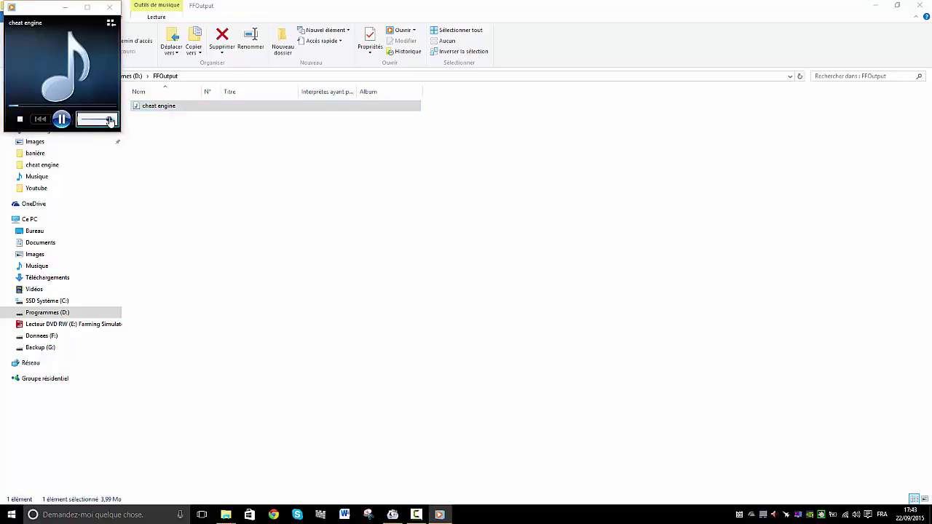
{"action": "left_click_drag", "start_coordinate": [94, 122], "coordinate": [85, 123]}
{"action": "left_click", "coordinate": [87, 7]}
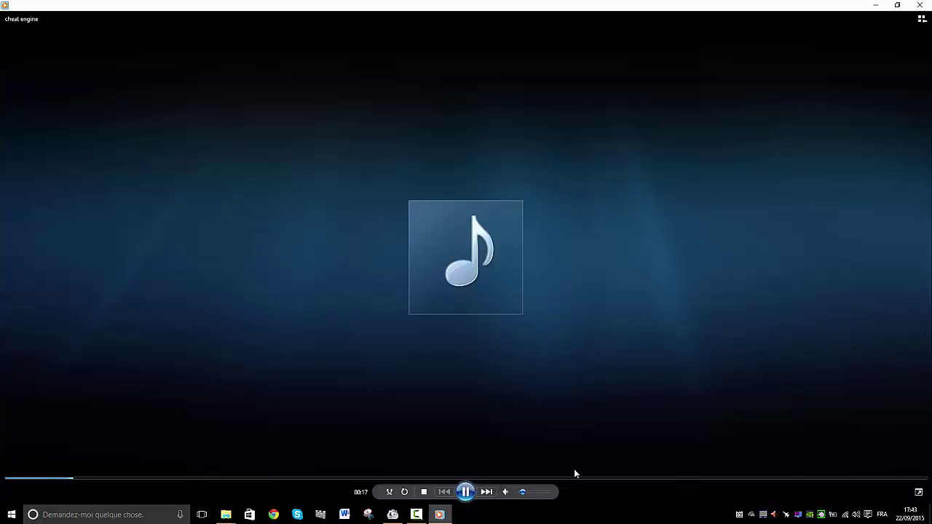
{"action": "mouse_move", "coordinate": [525, 494]}
{"action": "left_click_drag", "start_coordinate": [524, 493], "coordinate": [590, 493]}
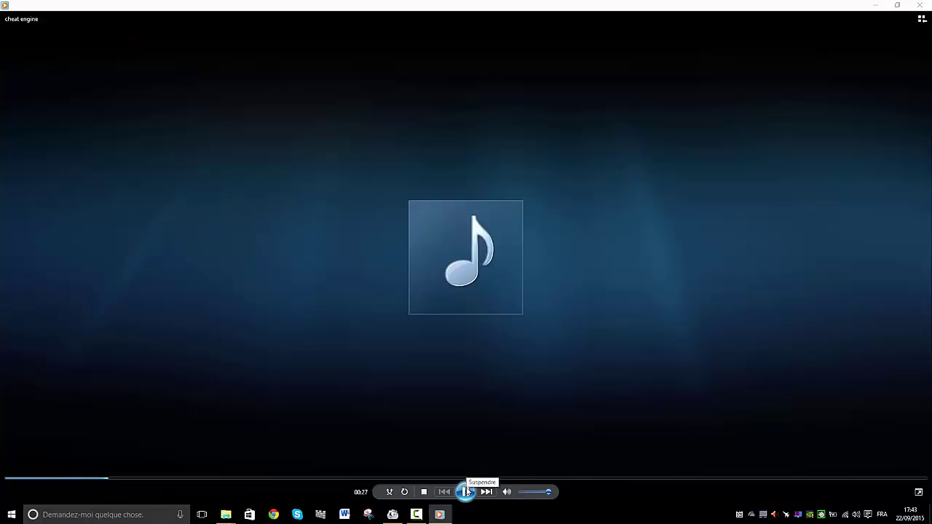
{"action": "left_click", "coordinate": [920, 5]}
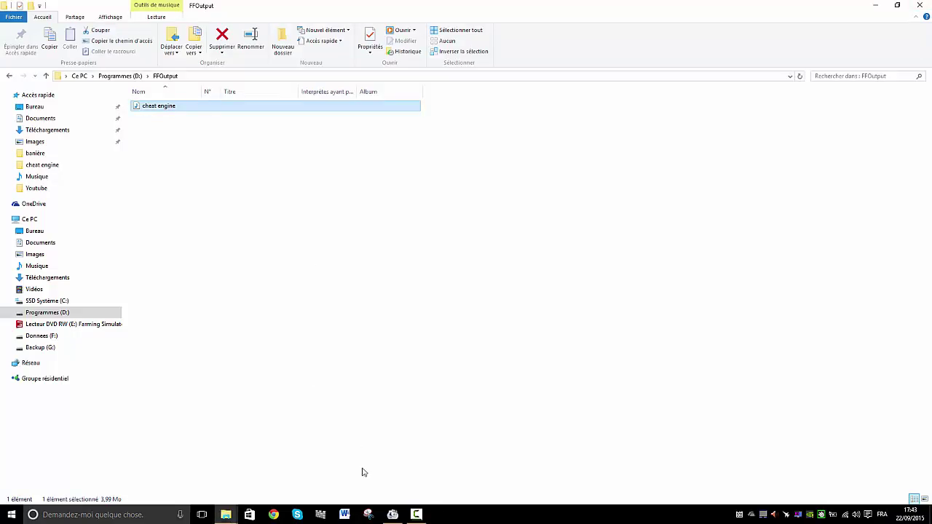
Step: Switch back to FormatFactory and view the image conversion formats before returning to the video category
{"action": "left_click", "coordinate": [393, 514]}
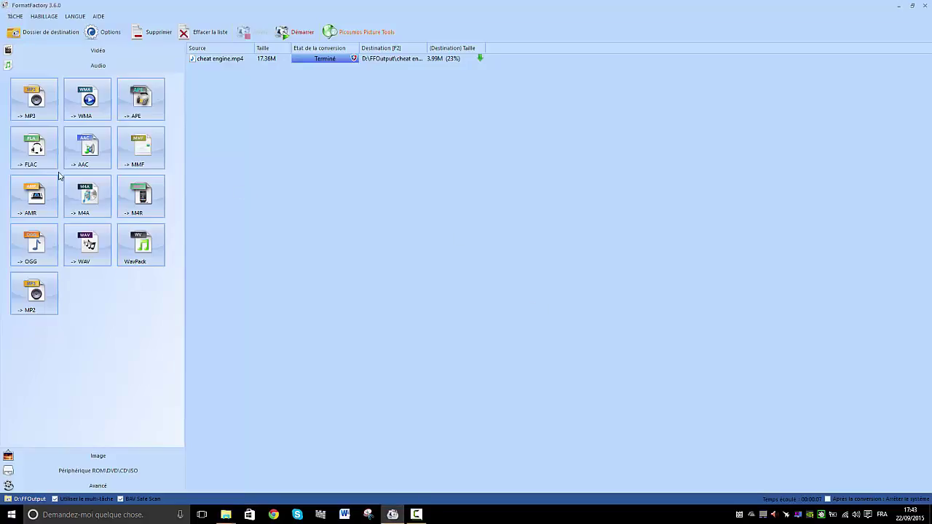
{"action": "left_click", "coordinate": [98, 52]}
{"action": "left_click", "coordinate": [101, 457]}
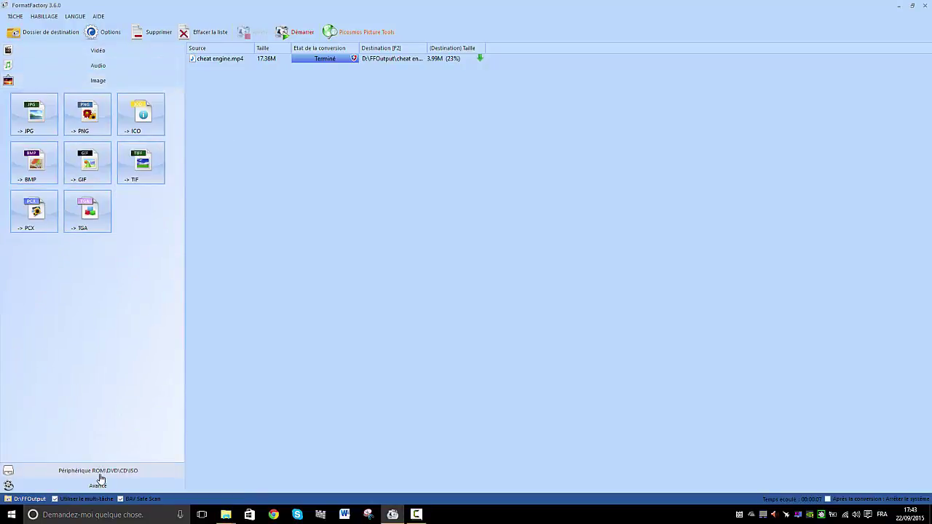
{"action": "left_click", "coordinate": [107, 50]}
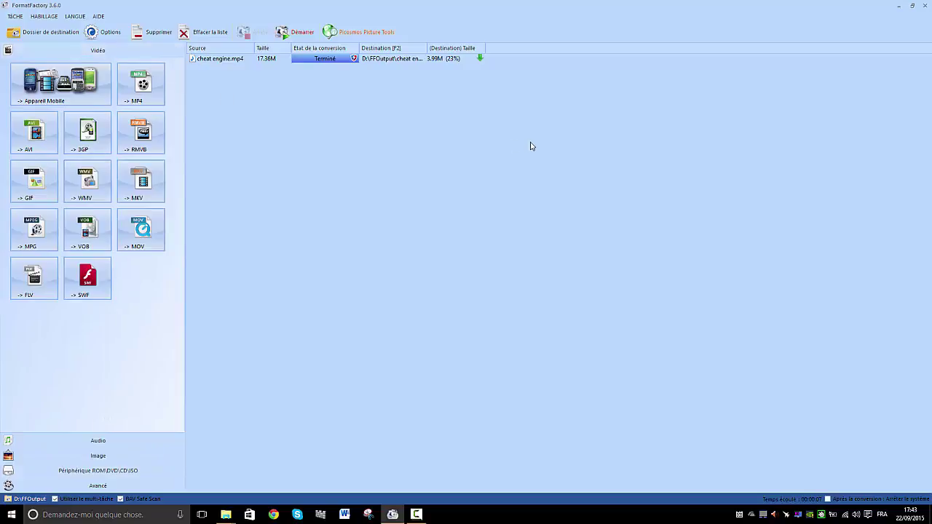